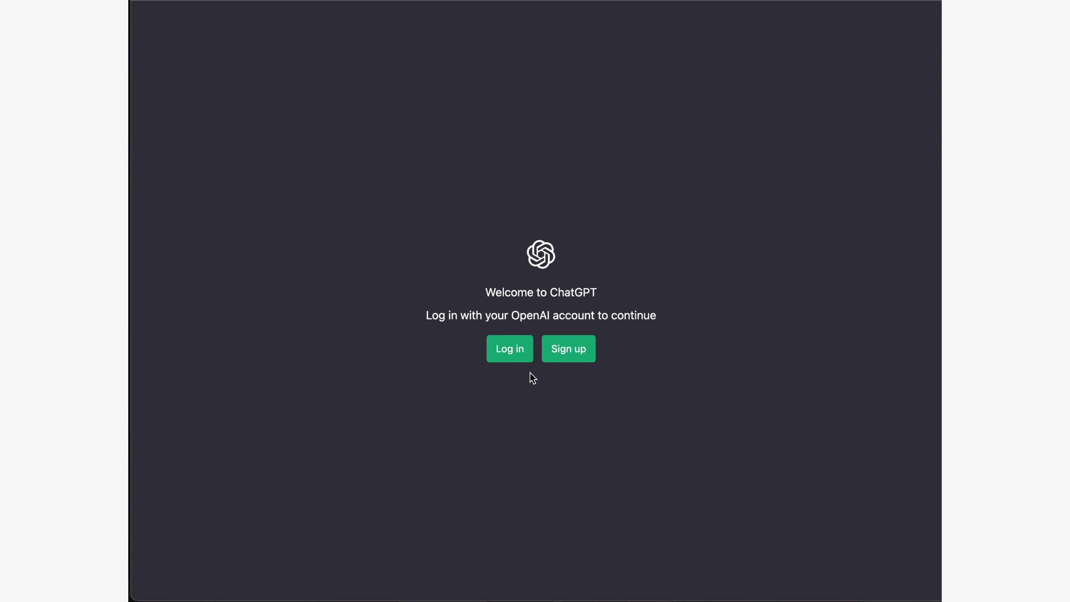
Ask ChatGPT for high ranking SEO keywords for the pasted article summary
left_click(557, 357)
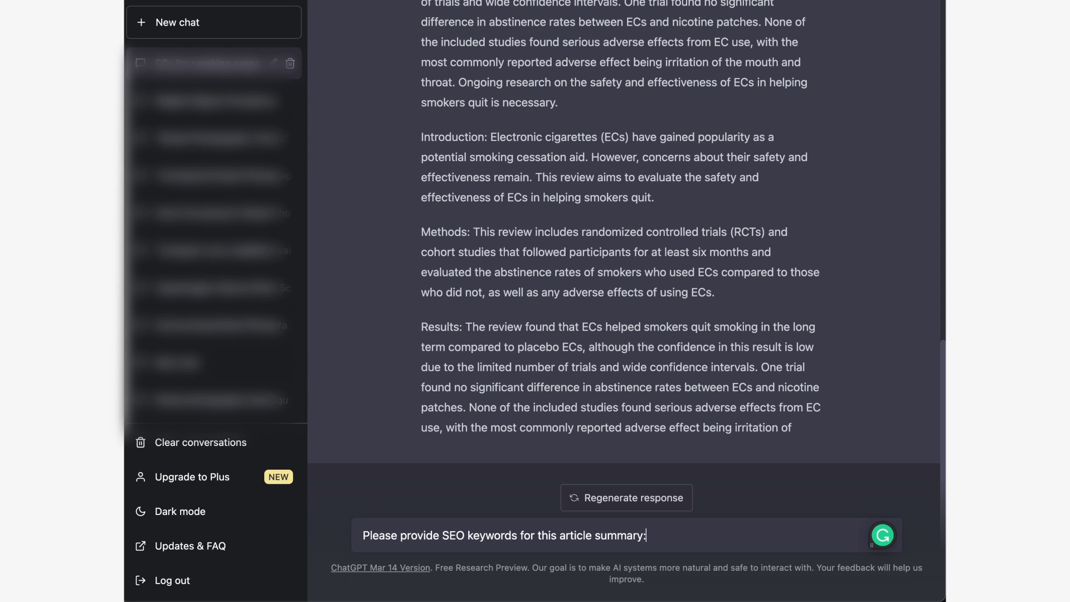
left_click(443, 535)
type("high ranking")
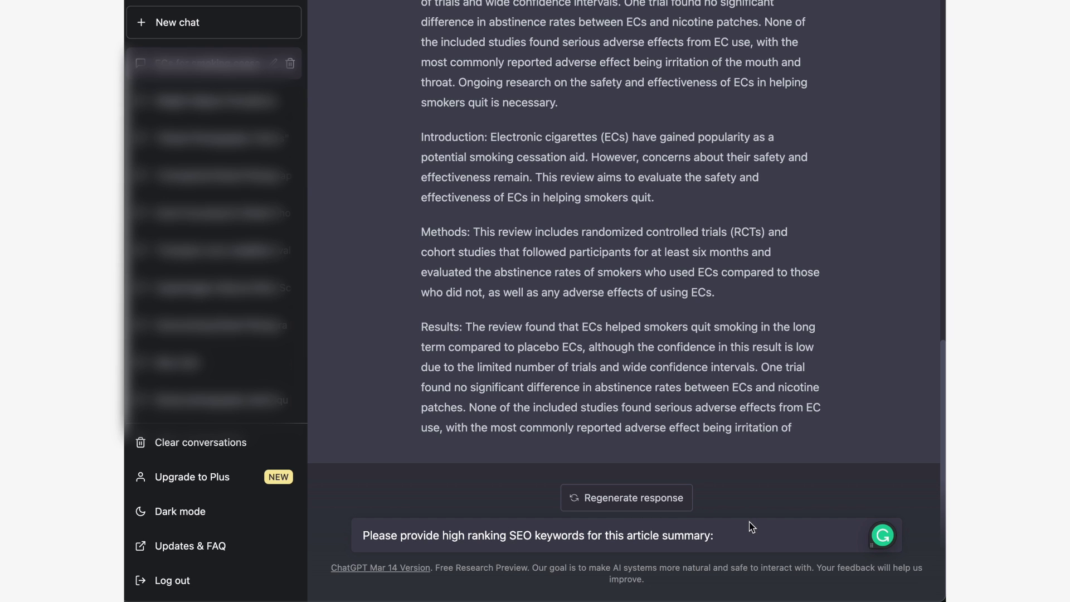
key("shift+Return")
key("shift+Return")
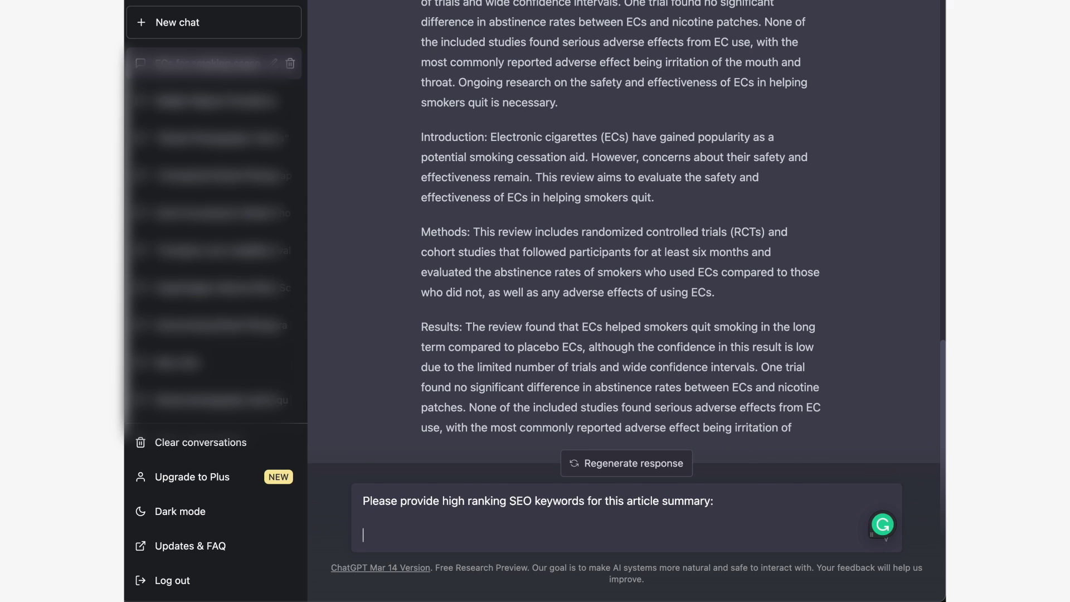
type("Electronic cigarettes (ECs) are devices that heat a liquid to make an aerosol that people inhale. This liquid usually contains propylene glycol and glycerol, and may also have nicotine and flavors. Since ECs appeared in 2006, their sales have increased steadily. Some smokers use ECs to reduce the risks of smoking, but some healthcare organizations and policy makers are hesitant to recommend ECs because of concerns about their safety and effectiveness. This review aims to evaluate the safety and effectiveness of ECs in helping smokers quit. The review includes randomized controlled trials (RCTs) and cohort studies that followed participants for at least six months. The studies evaluated the abstinence rates of smokers who used ECs compared to those who did not. The studies also looked at any adverse effects of using ECs. The review found that ECs helped smokers quit smoking in the long term compared to placebo ECs. However, the confidence in this result is low because there were only two trials, and the estimates had wide confidence intervals. One trial found no significant difference in abstinence rates between ECs and nicotine patches. None of the included studies found serious adverse effects from EC use. The most commonly reported adverse effect was irritation of the mouth and throat. There is ongoing research on the safety and effectiveness of ECs in helping smokers quit.")
key("Return")
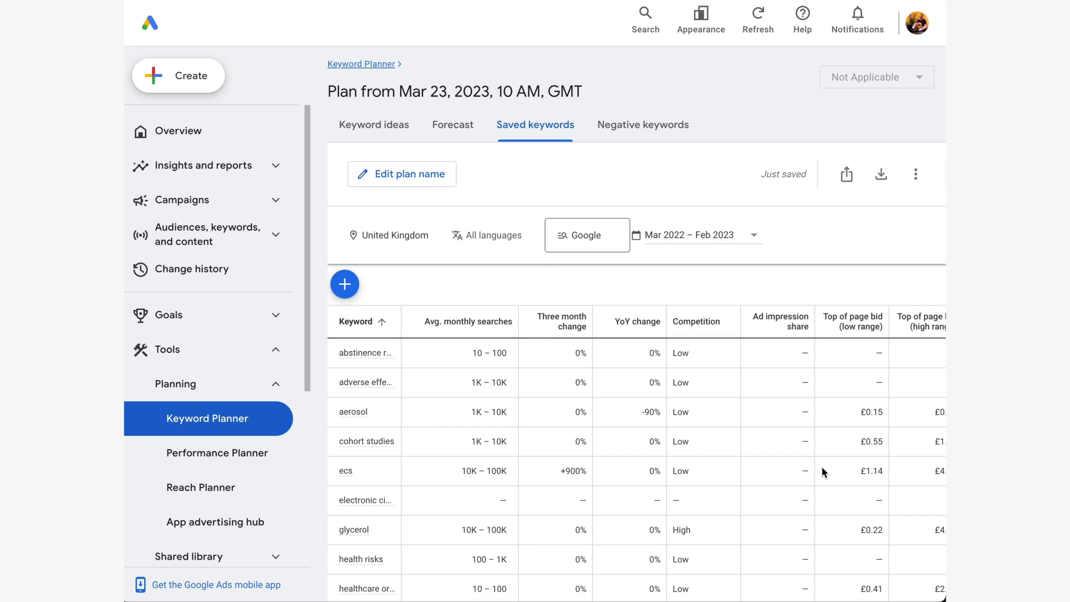
Scroll through the 15 saved keywords and their monthly searches in the Keyword Planner plan
scroll(924, 527, "down", 3)
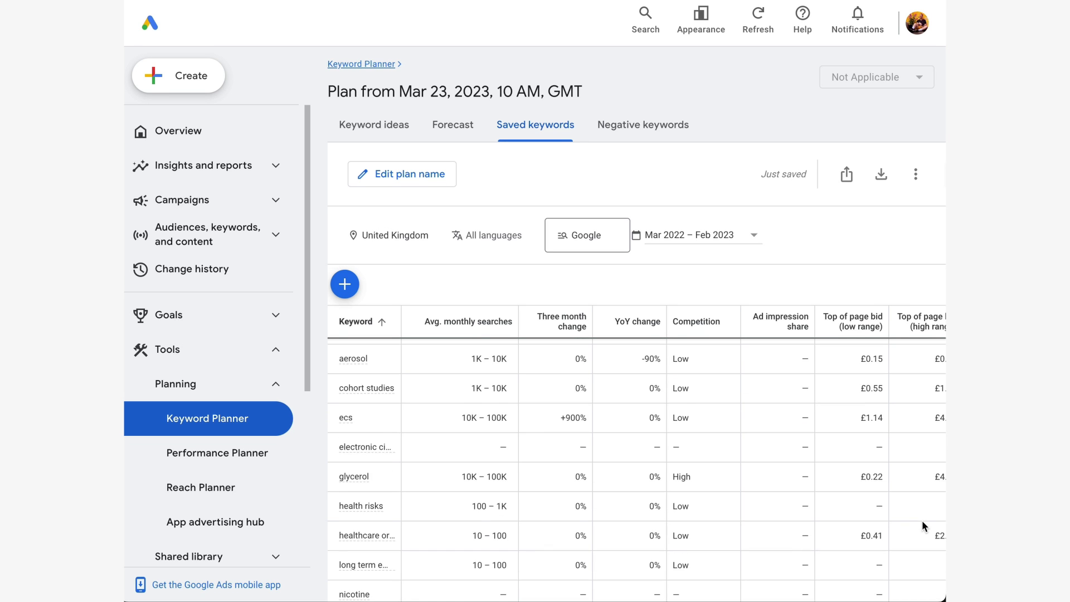
scroll(924, 526, "down", 3)
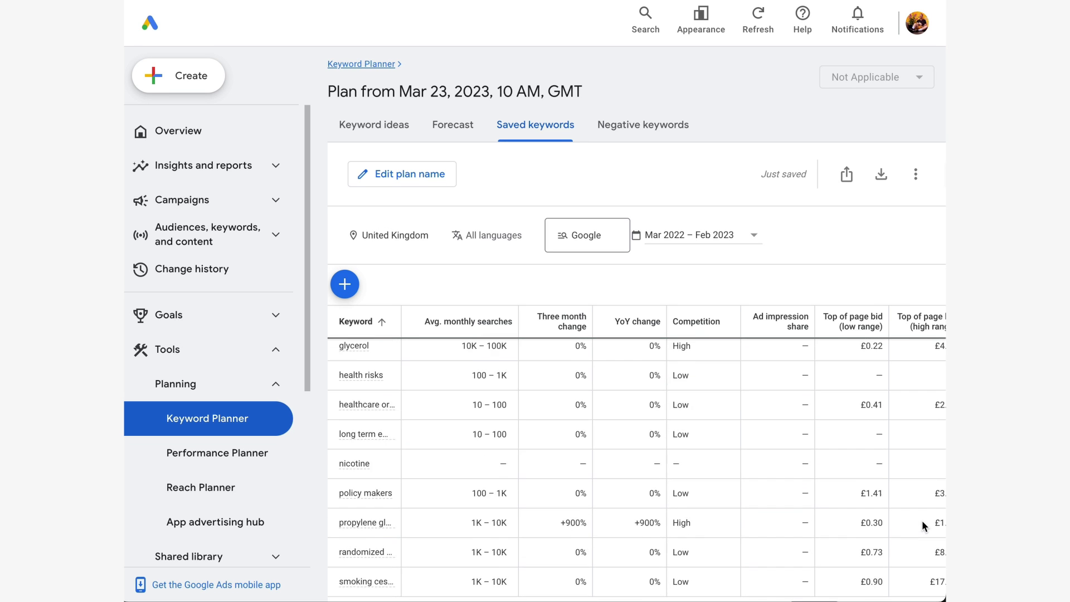
scroll(925, 527, "down", 1)
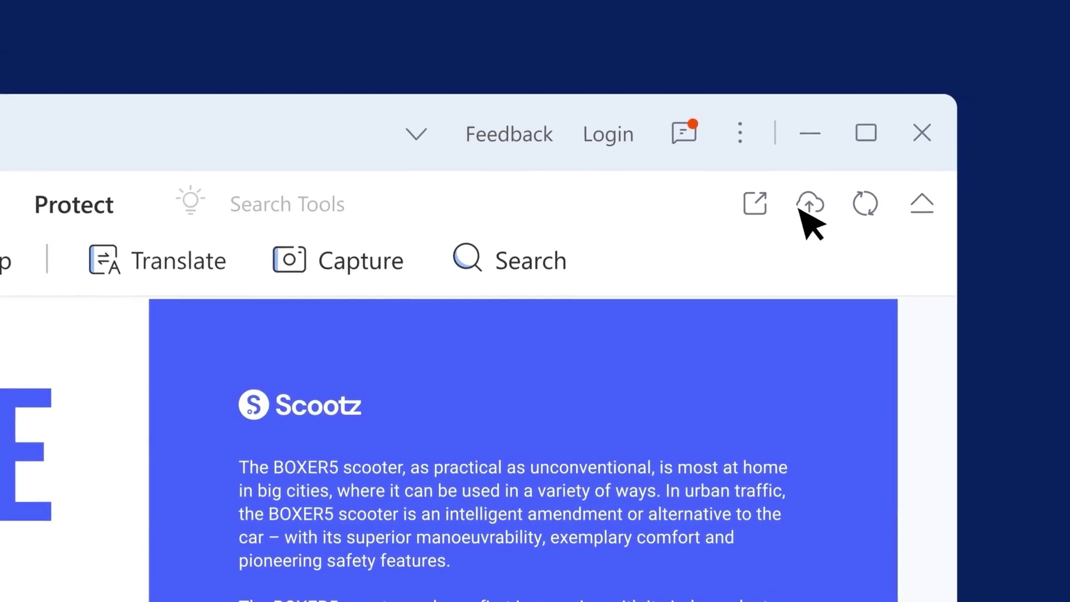
Upload the ECs for smoking cessation PDF to the cloud
left_click(981, 85)
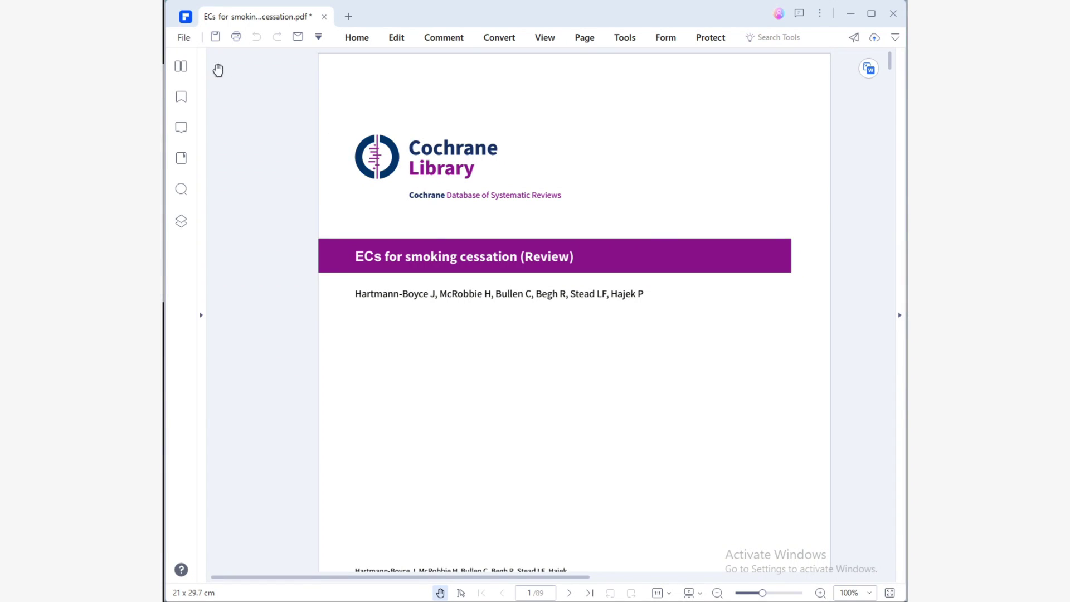
Paste the SEO keyword list into the document's Keywords property
left_click(183, 36)
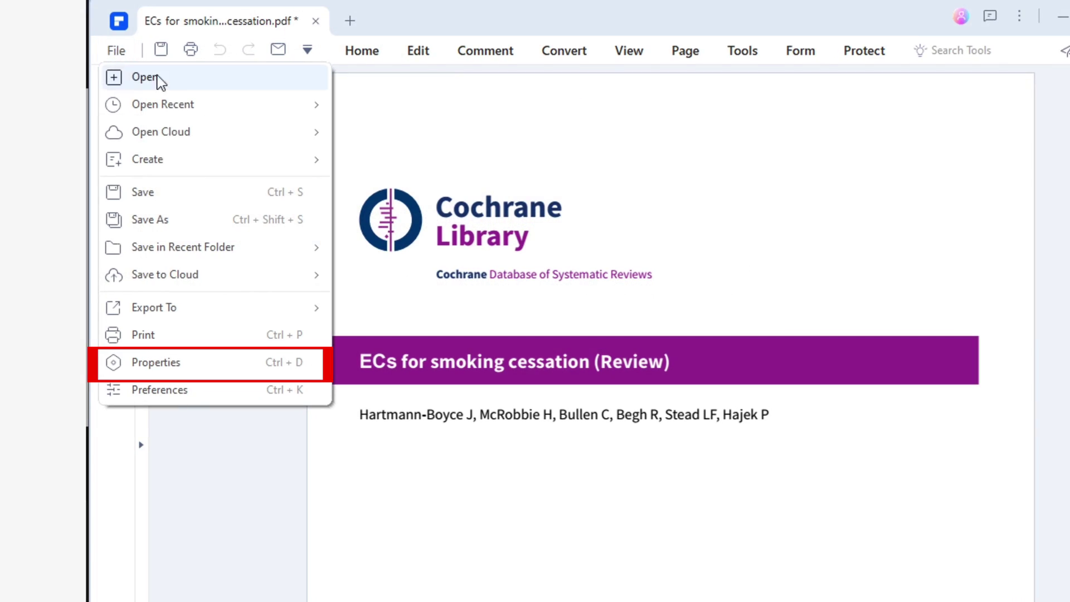
left_click(201, 365)
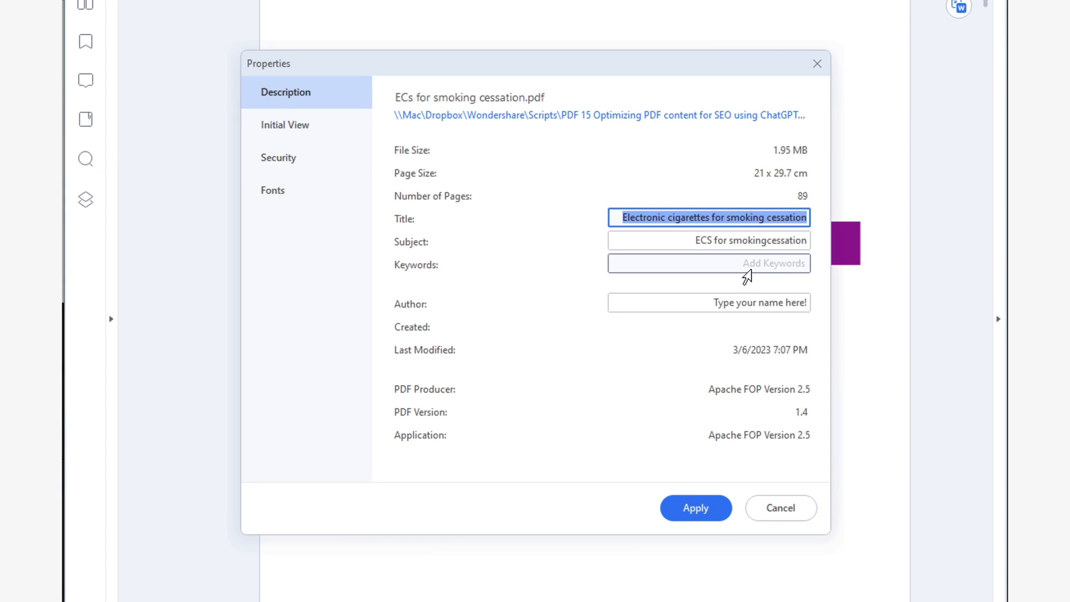
left_click(941, 239)
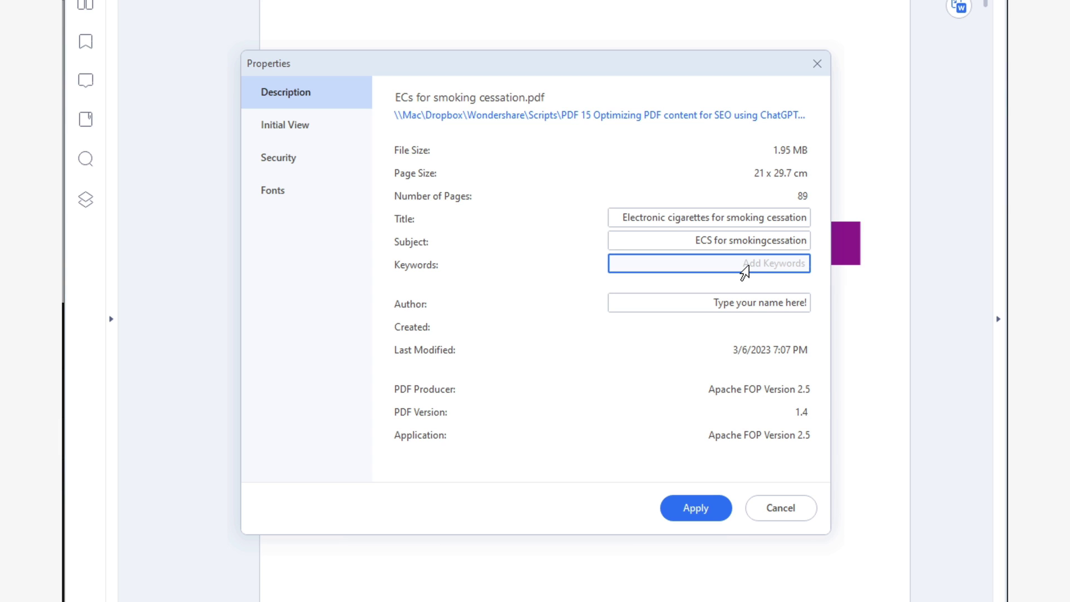
right_click(744, 266)
left_click(792, 335)
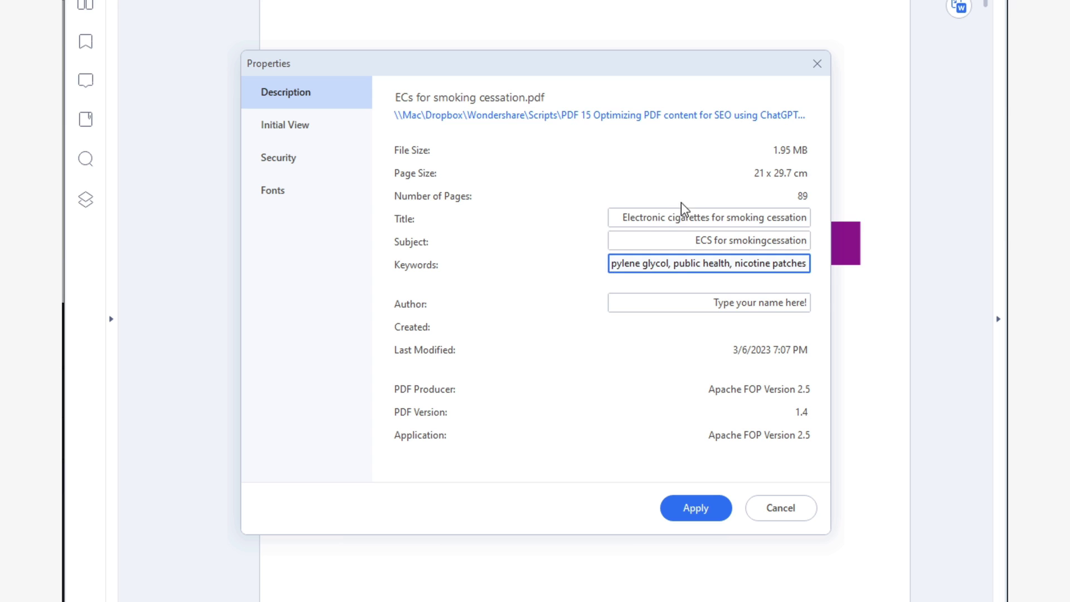
Replace the placeholder author with the new author name
left_click(686, 215)
left_click(687, 245)
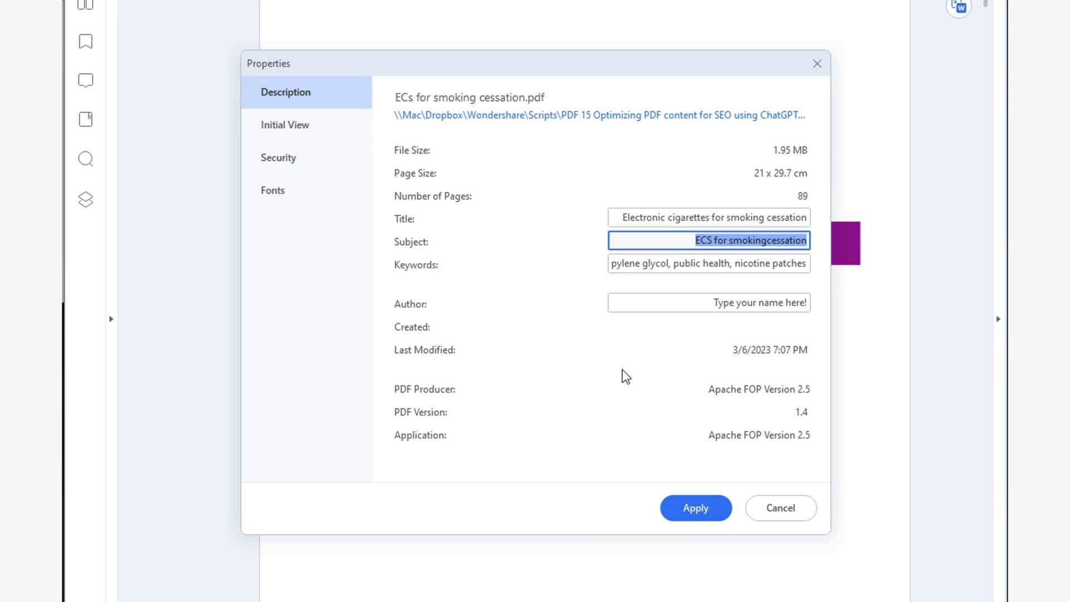
left_click(663, 308)
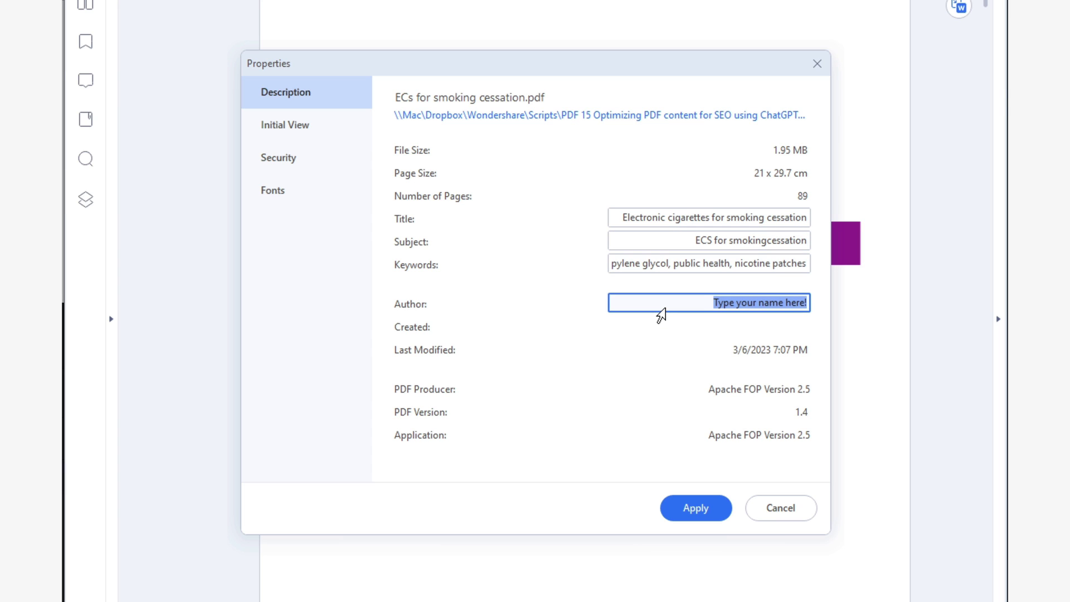
type("Dr. Wondershare")
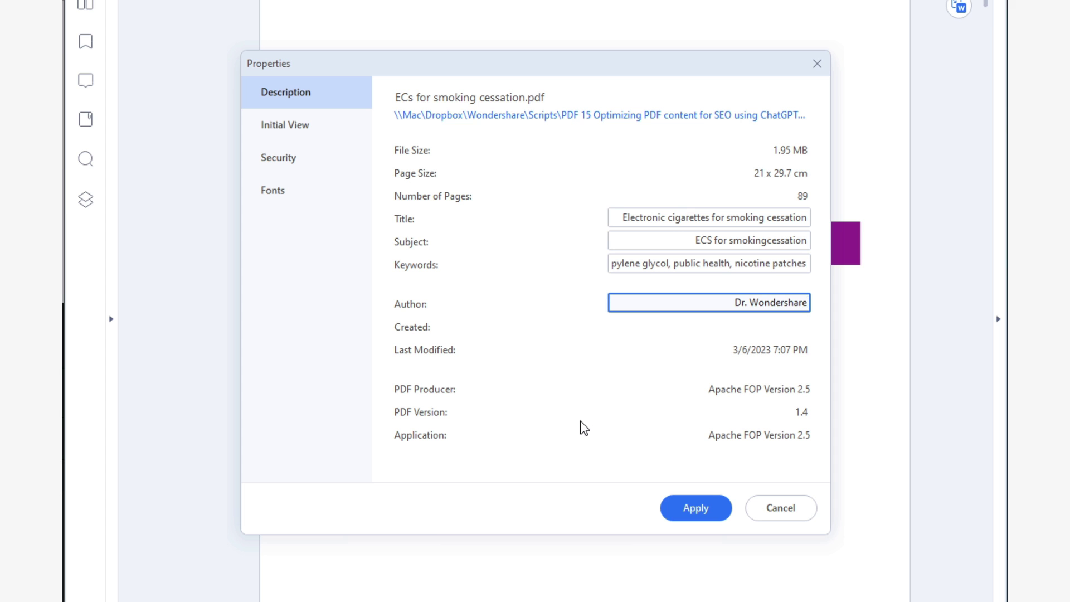
left_click(699, 509)
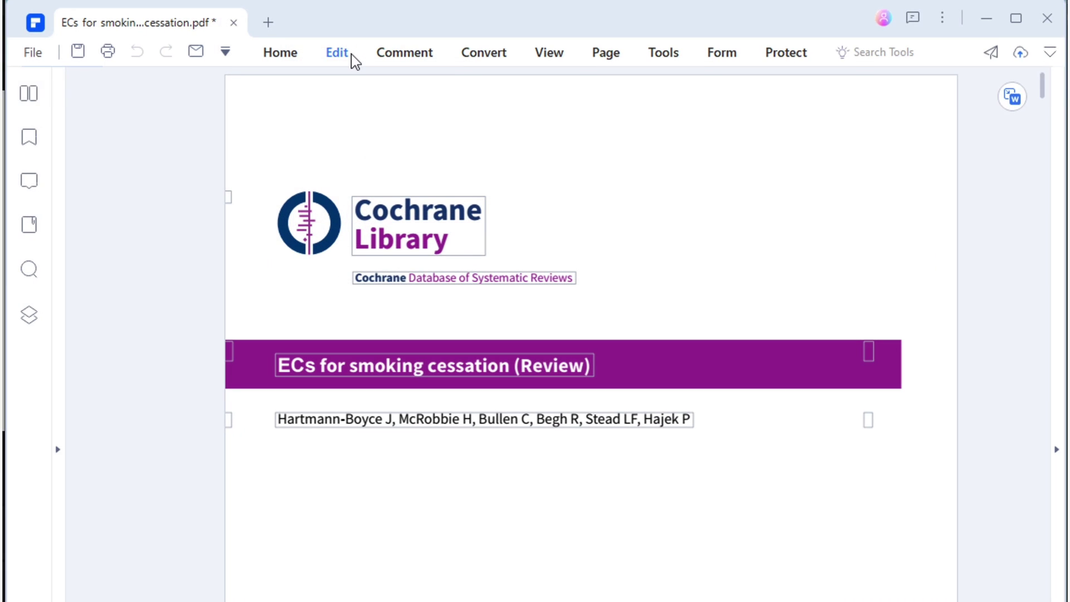
left_click(338, 53)
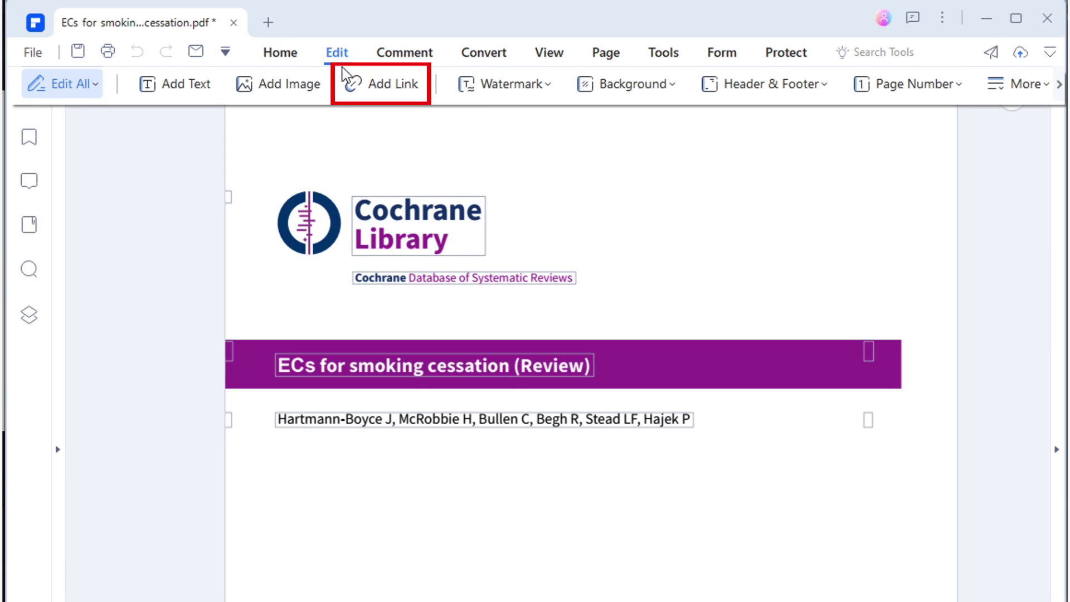
left_click(344, 73)
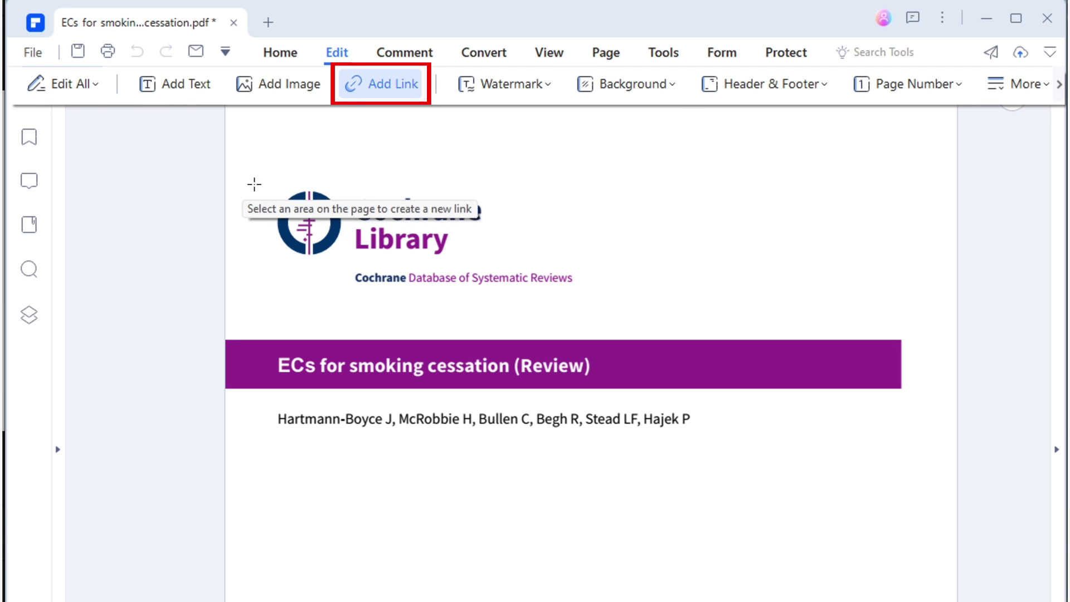
left_click_drag(254, 184, 597, 299)
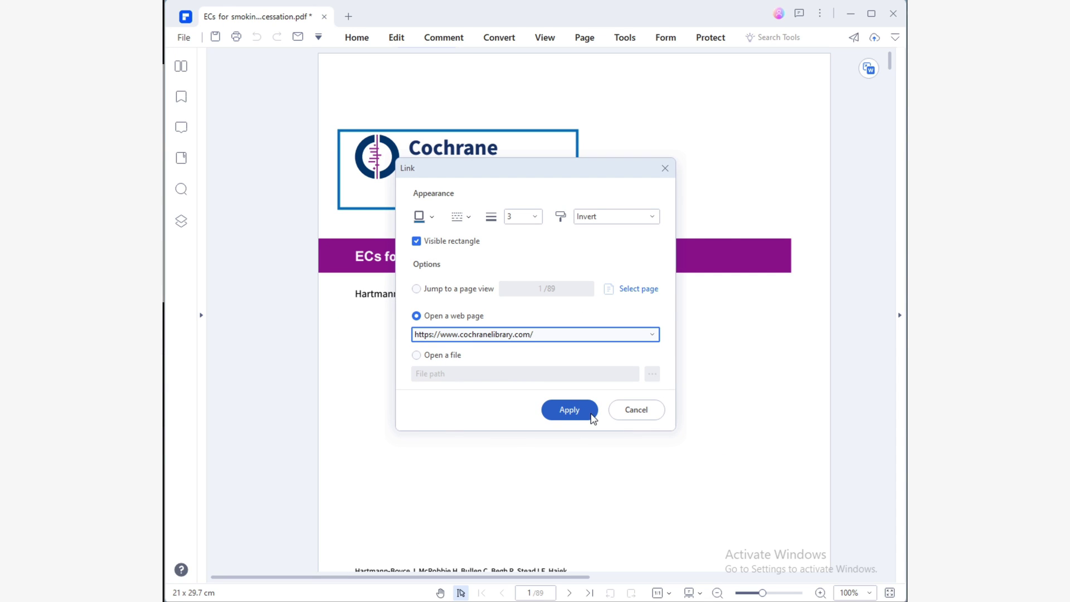
left_click(569, 410)
left_click(449, 176)
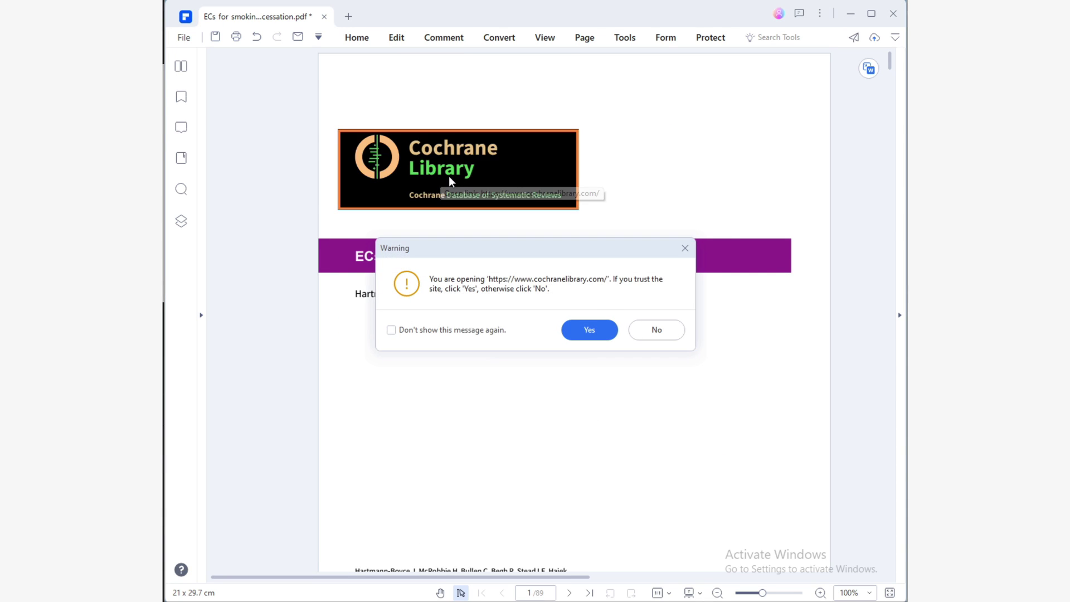
left_click(593, 334)
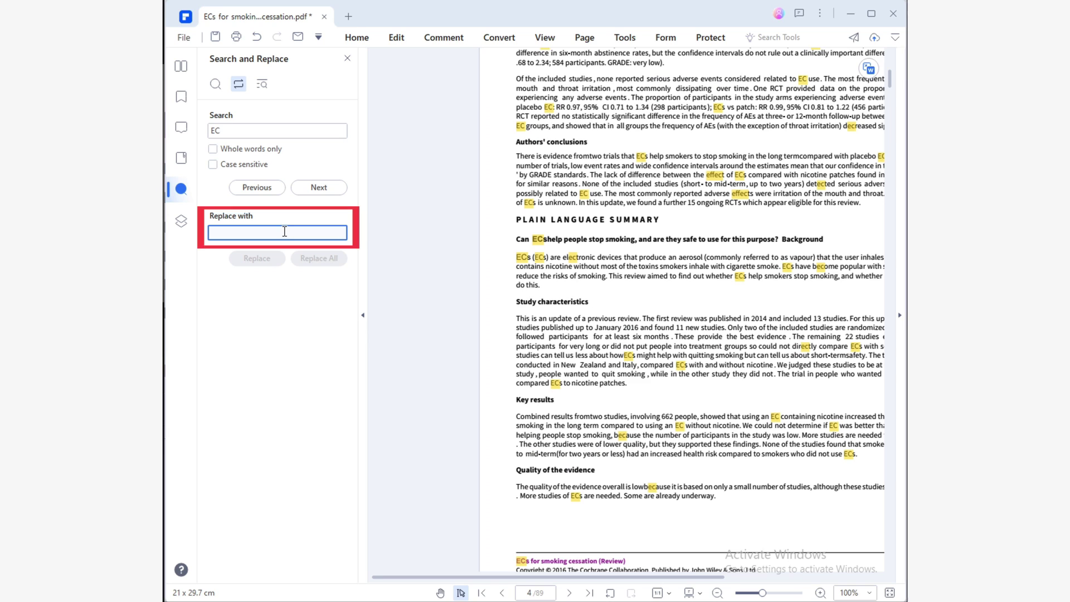
Replace all EC matches with 'Electronic Cigarettes'
type("Electron")
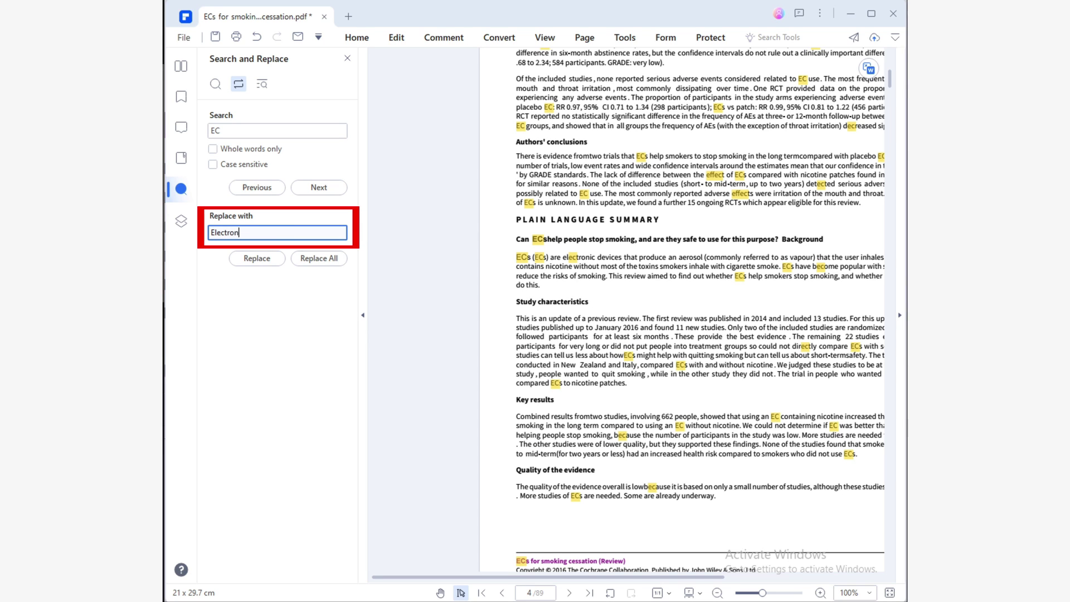
type("ic Cigarettes")
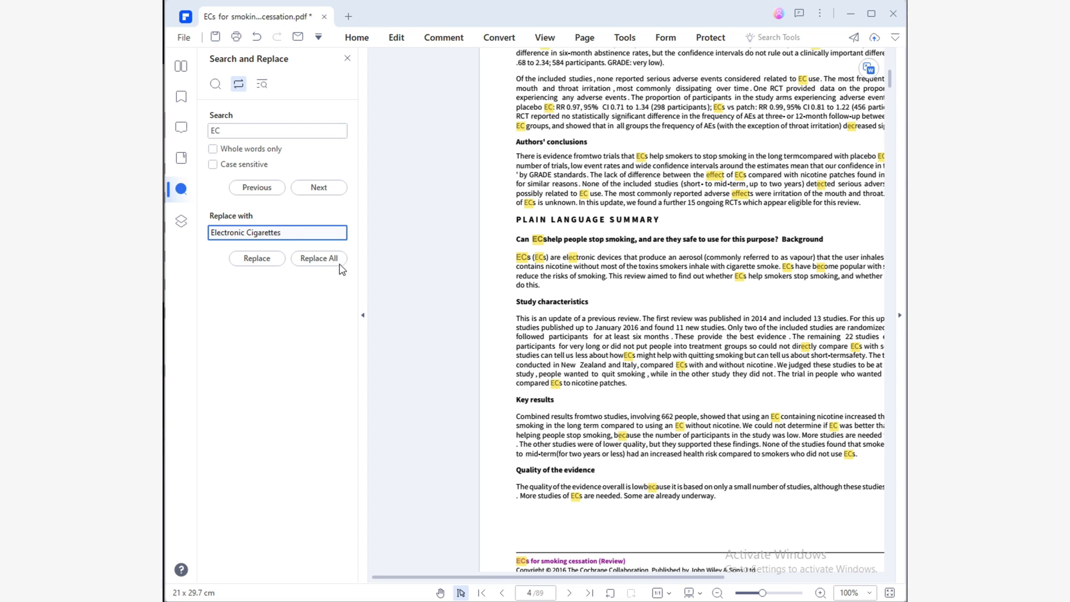
left_click(338, 261)
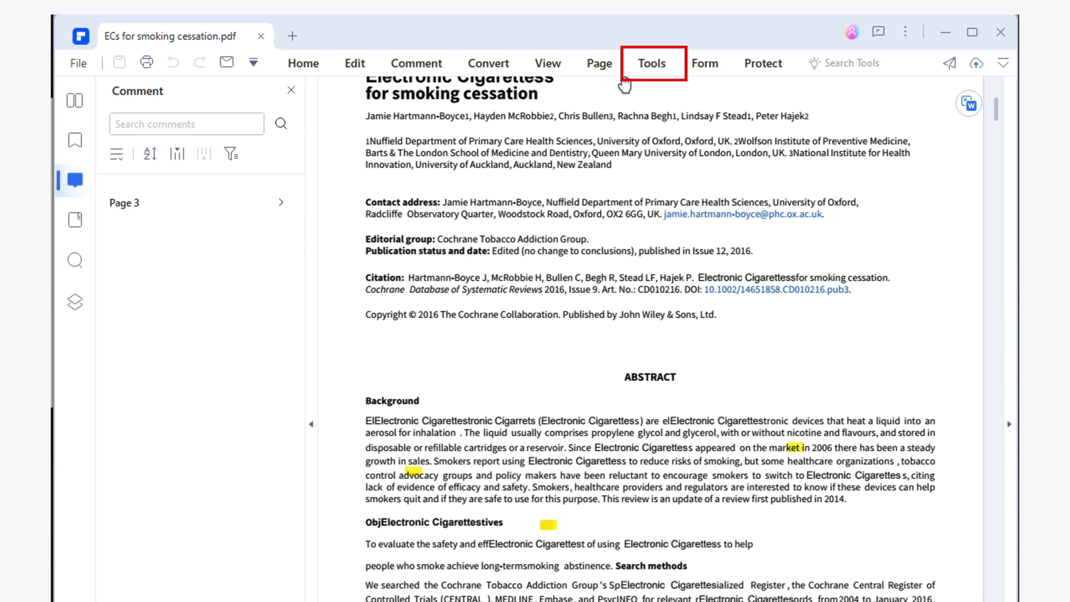
Compress the PDF with High compression, shrinking it from 2.05 MB to 1.23 MB
left_click(657, 68)
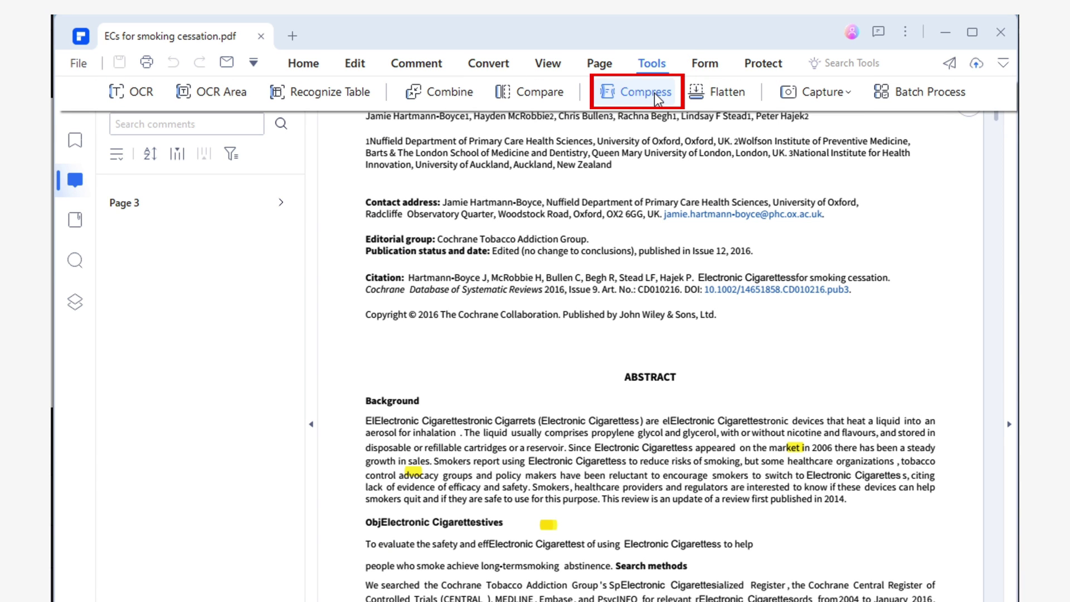
left_click(655, 92)
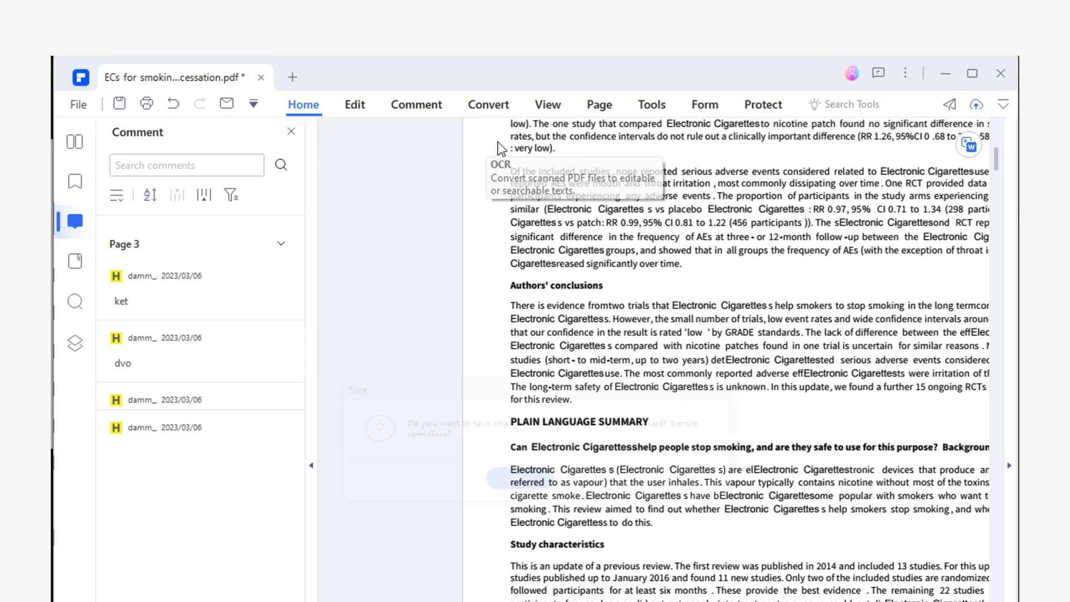
Save the document, then OCR all 89 pages into editable English text
left_click(530, 480)
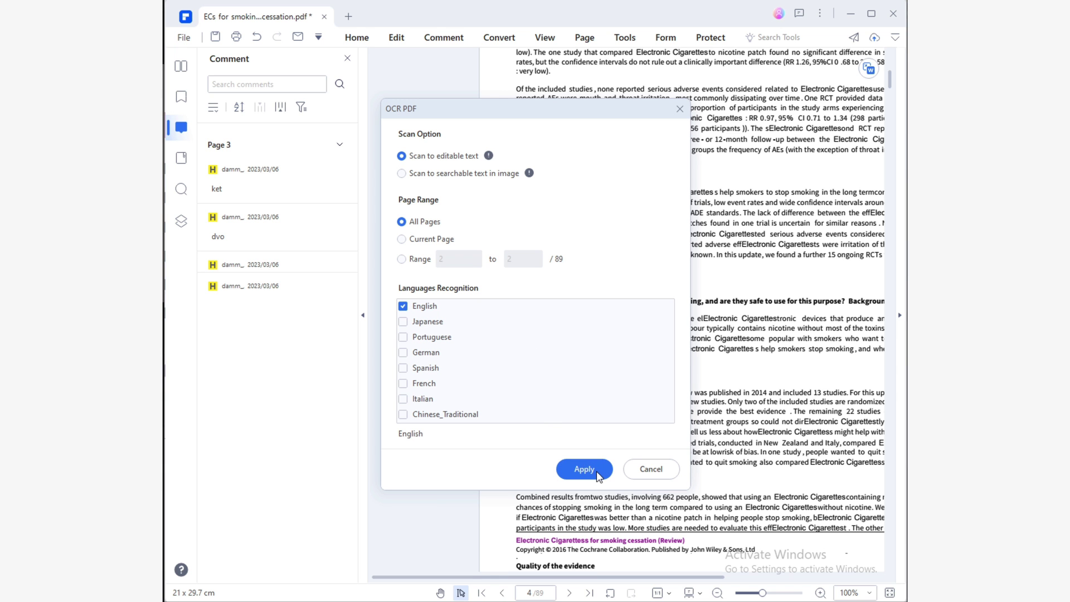
left_click(596, 470)
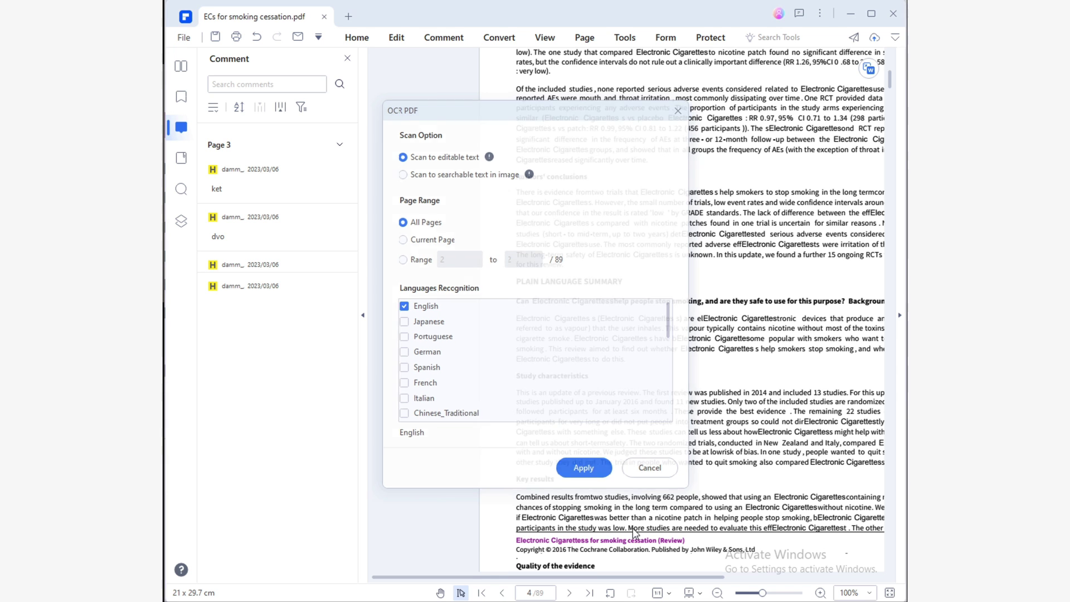